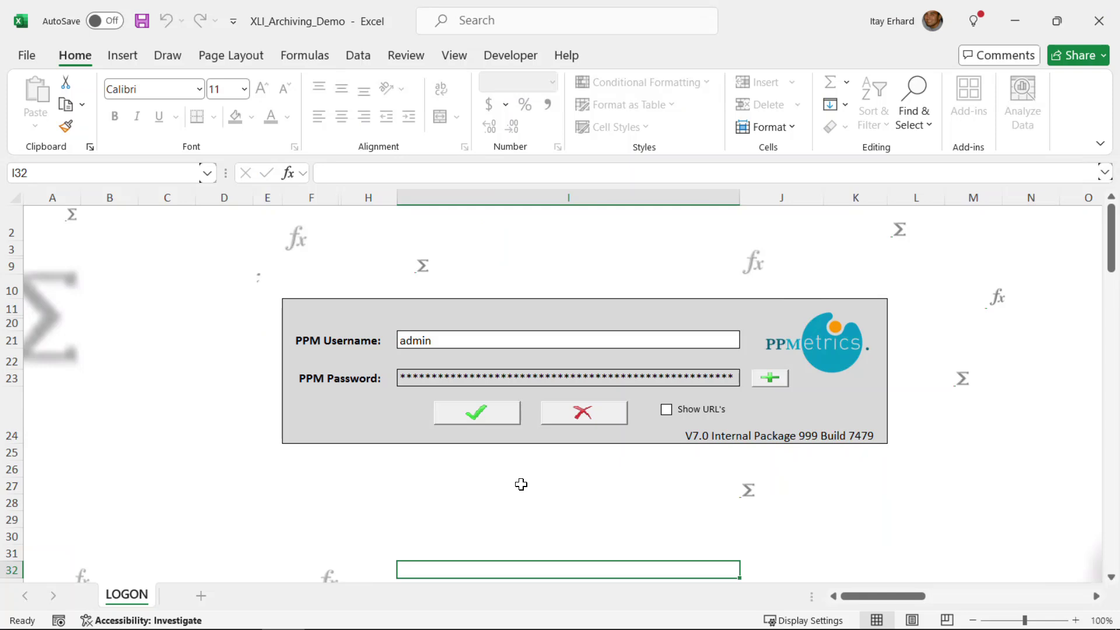
- Log on to PPM with the prefilled credentials and open the USER_SETTINGS sheet
click(484, 418)
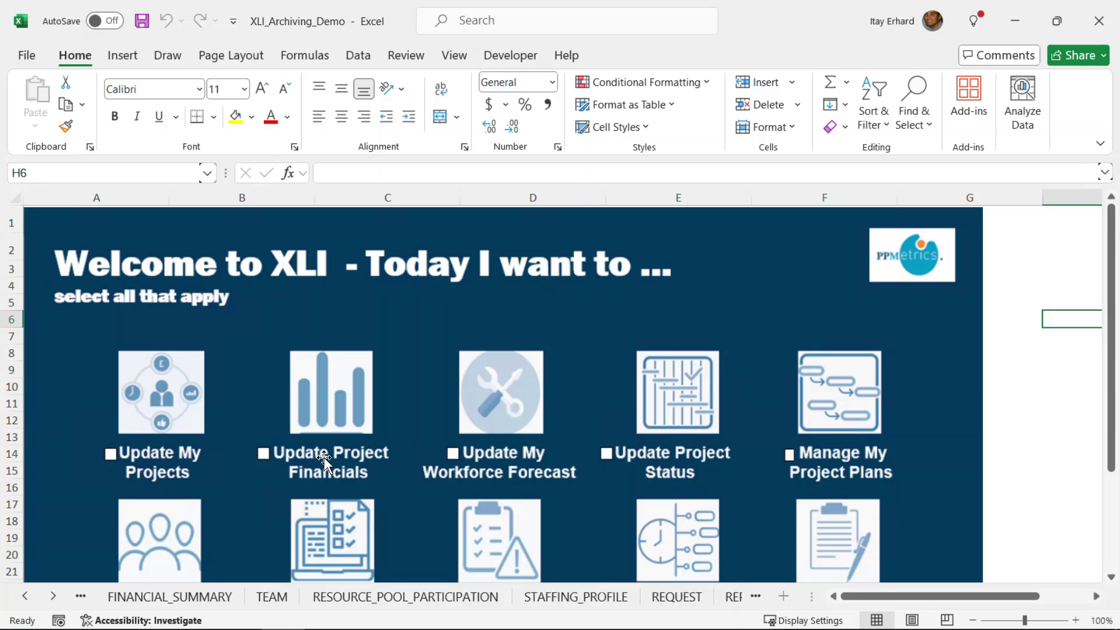
click(54, 596)
click(58, 601)
click(653, 593)
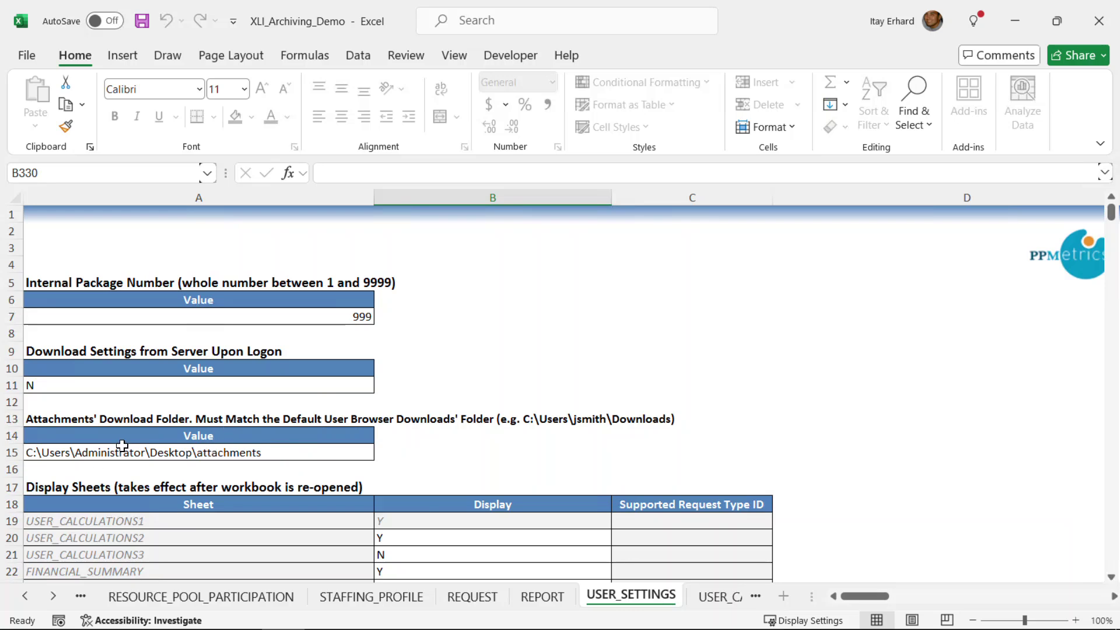
- Examine the Archiving Mode, Purge Mode and Request Archiving settings for attachments, references, URLs and notes
click(187, 420)
scroll(468, 417, up, 3)
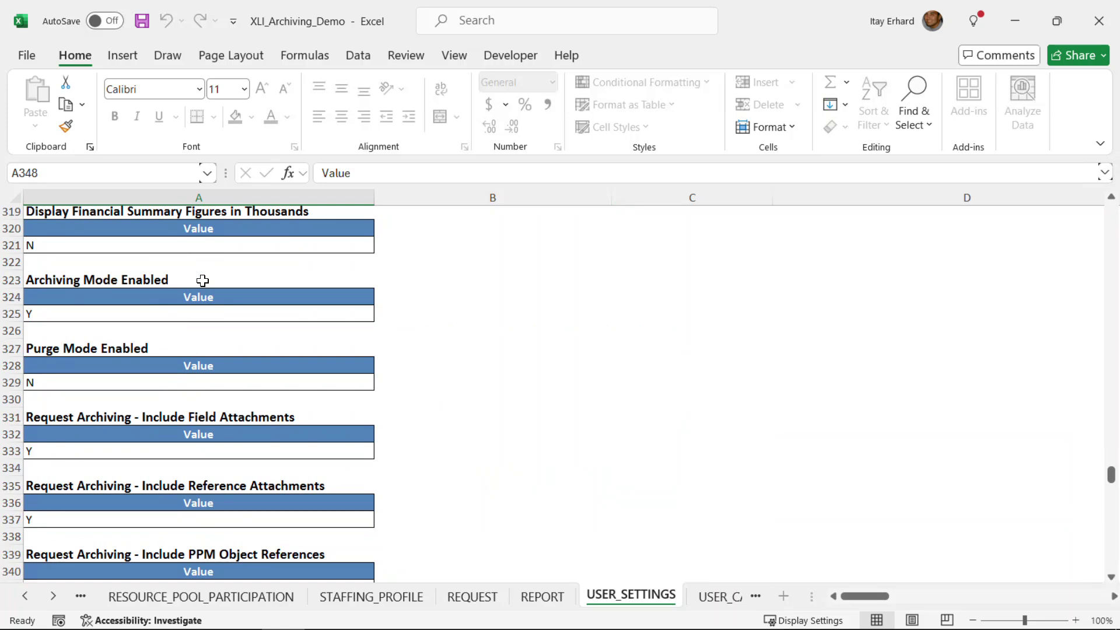
click(154, 340)
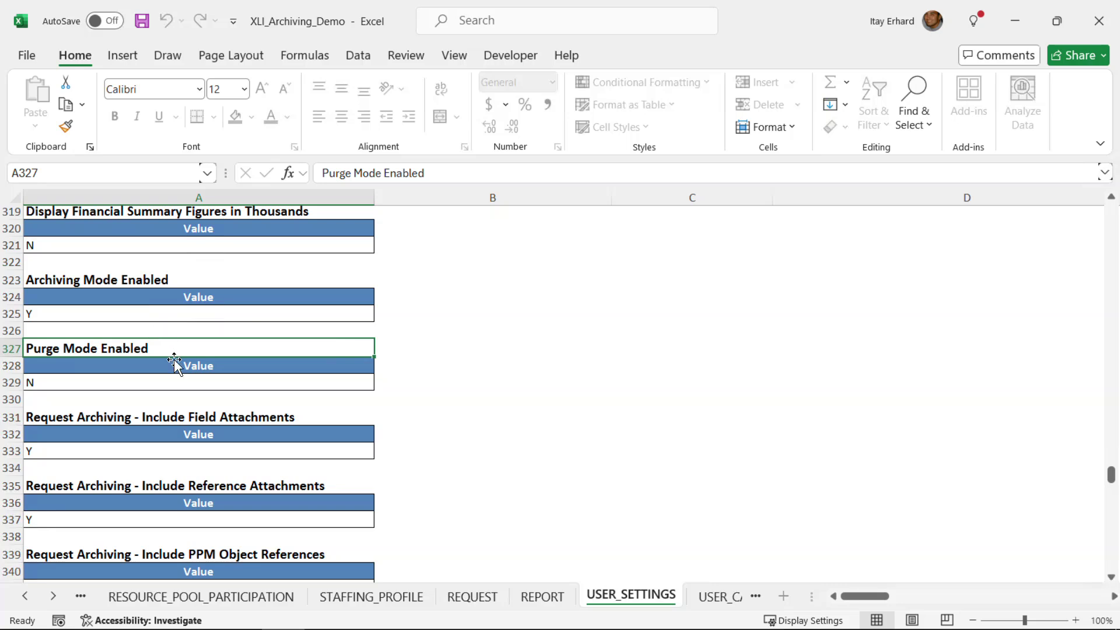
click(305, 422)
scroll(307, 424, down, 1)
scroll(307, 424, down, 1)
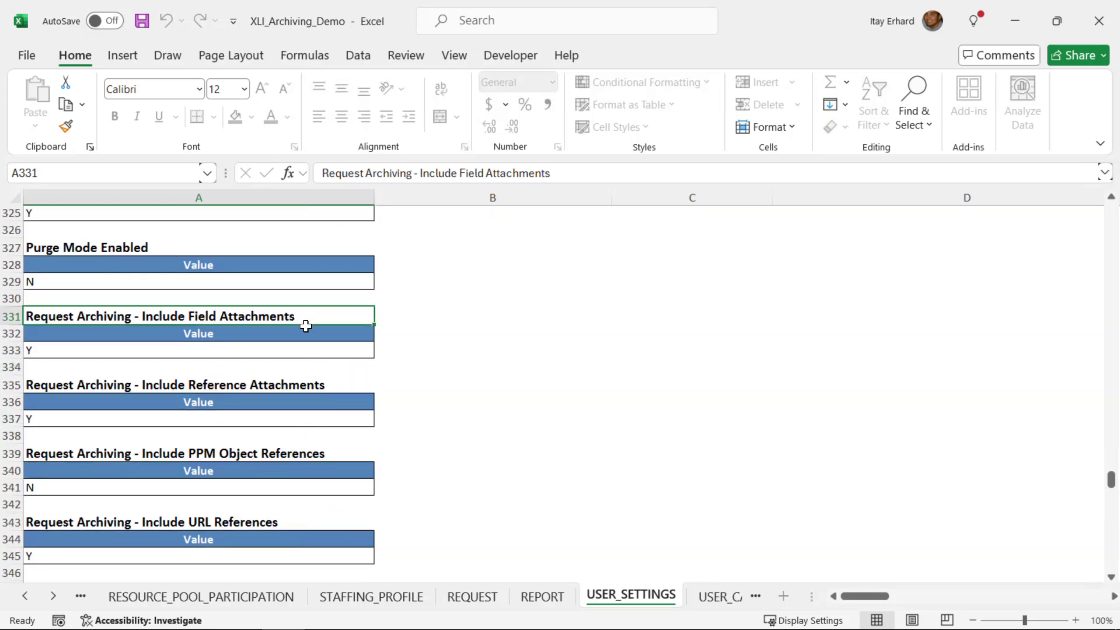
click(304, 379)
click(293, 455)
click(282, 515)
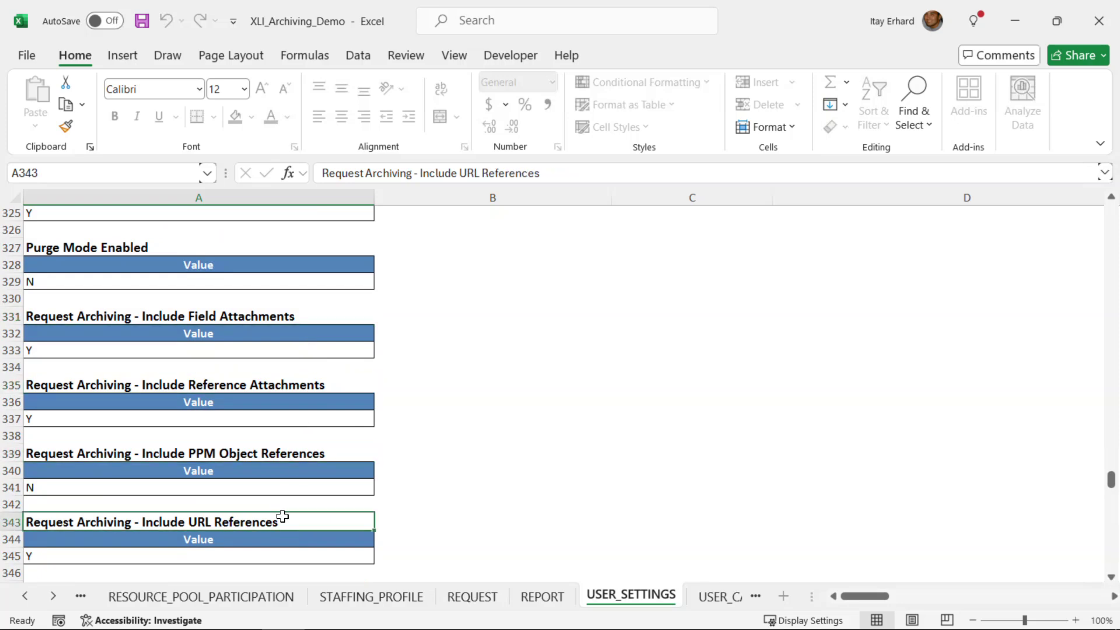
scroll(300, 511, down, 2)
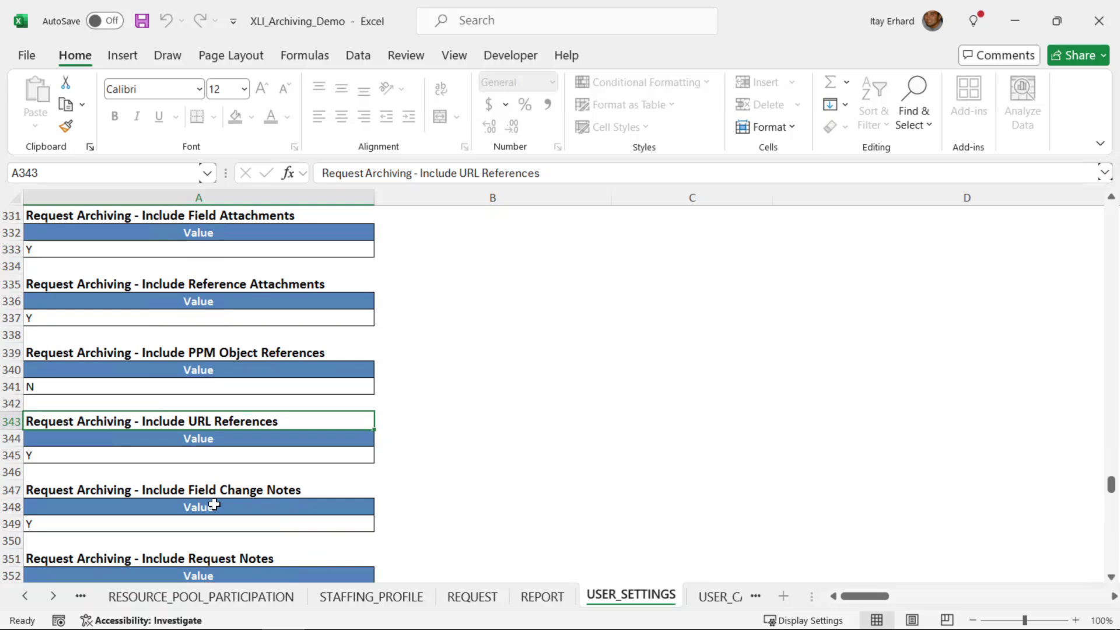
- Open the request search from the REQUEST sheet and choose Project Risk as the request type
click(482, 594)
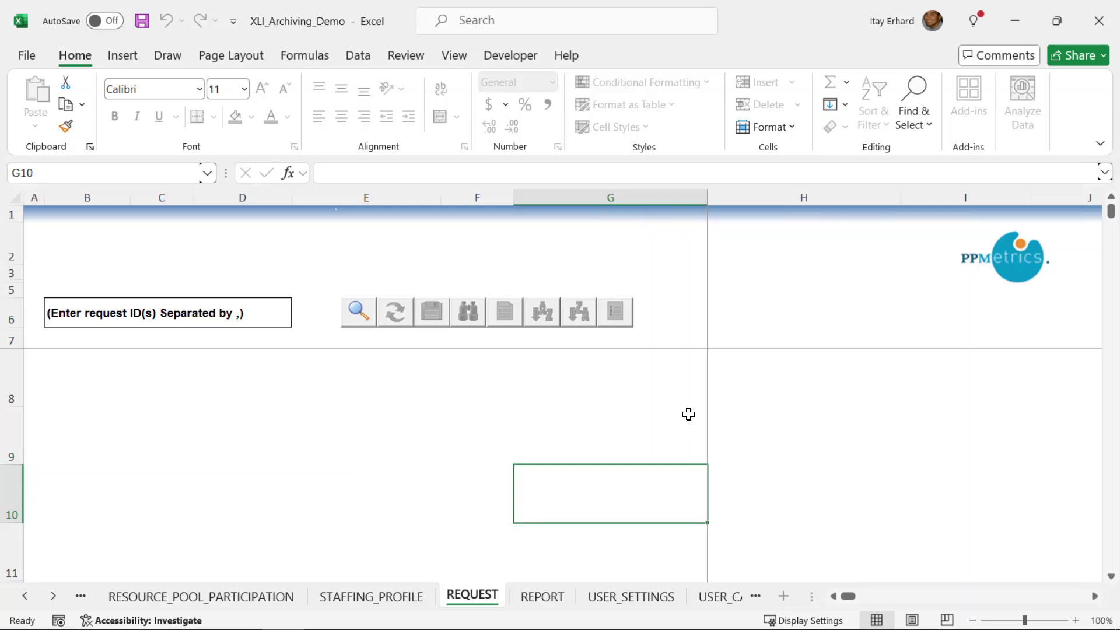
click(358, 311)
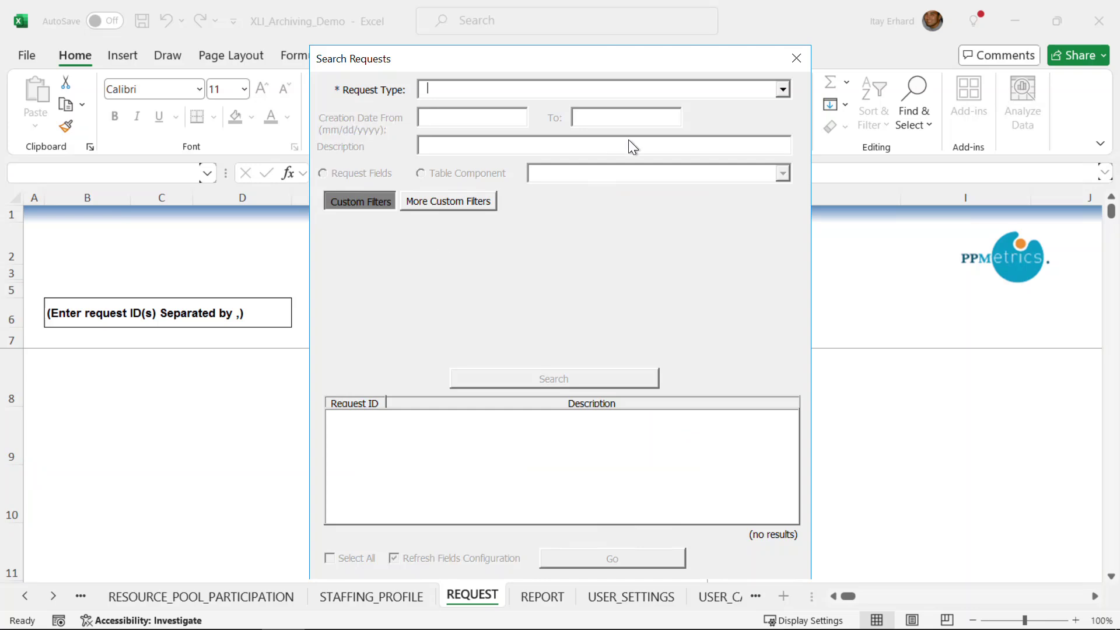
click(782, 88)
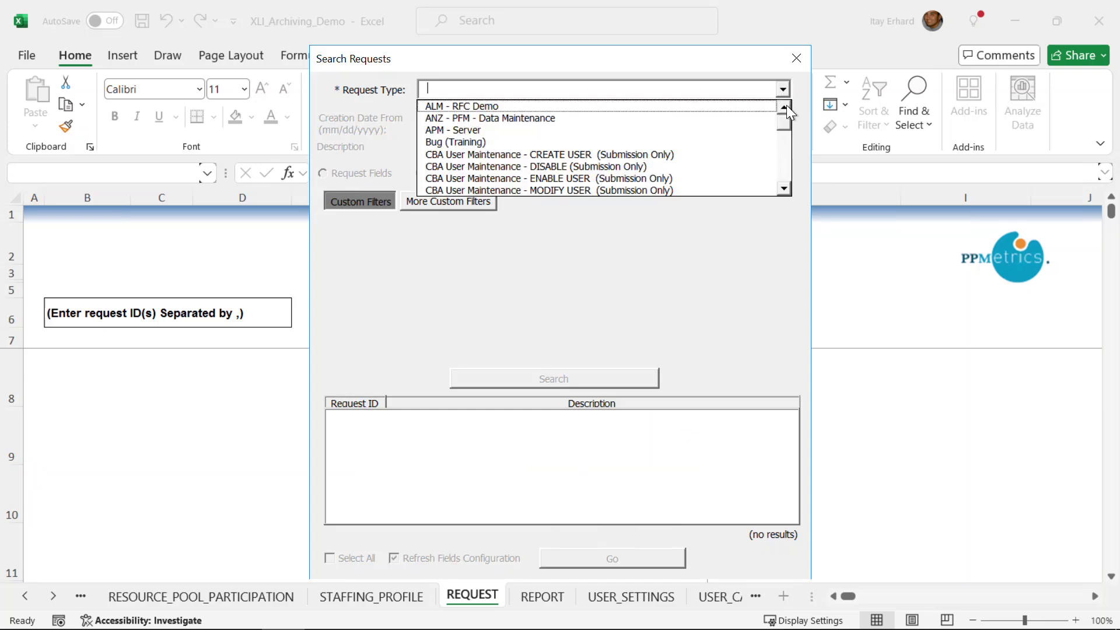
click(787, 182)
click(787, 182)
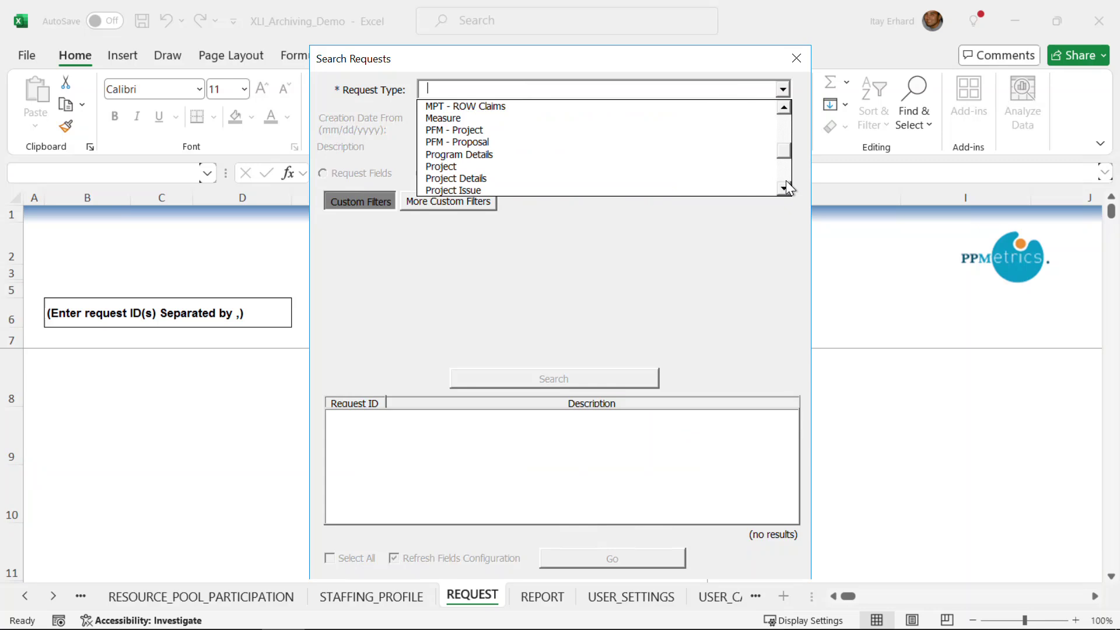
click(786, 180)
click(687, 190)
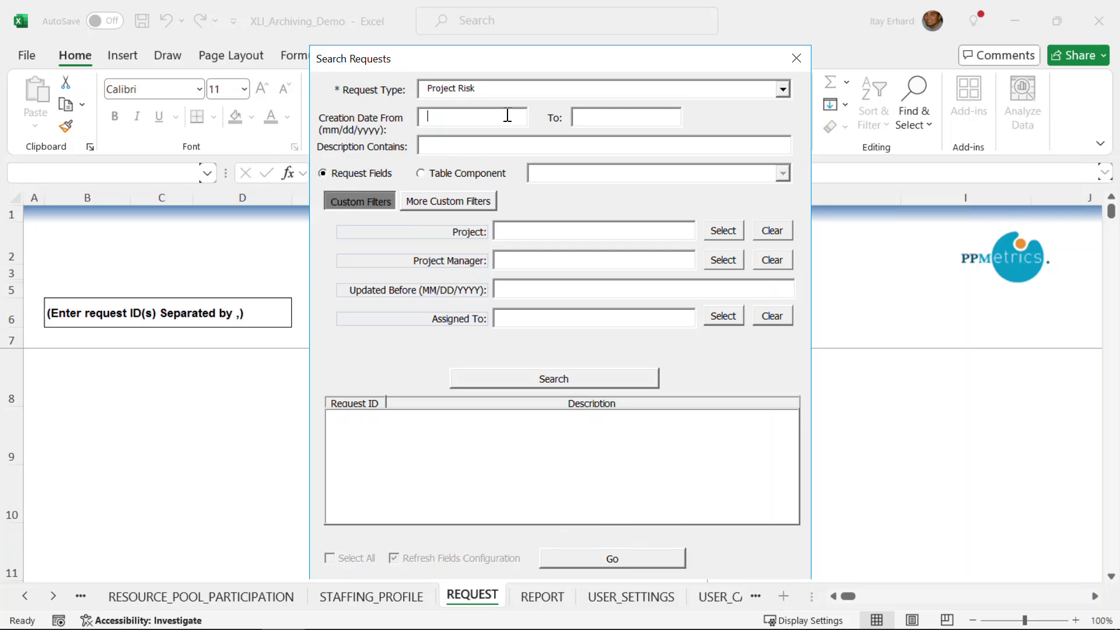
- Search for requests created from 01/01/2023 to 12/31/2023 and load all the results into the sheet
text(01/01/2023)
click(583, 117)
text(12/31/2023)
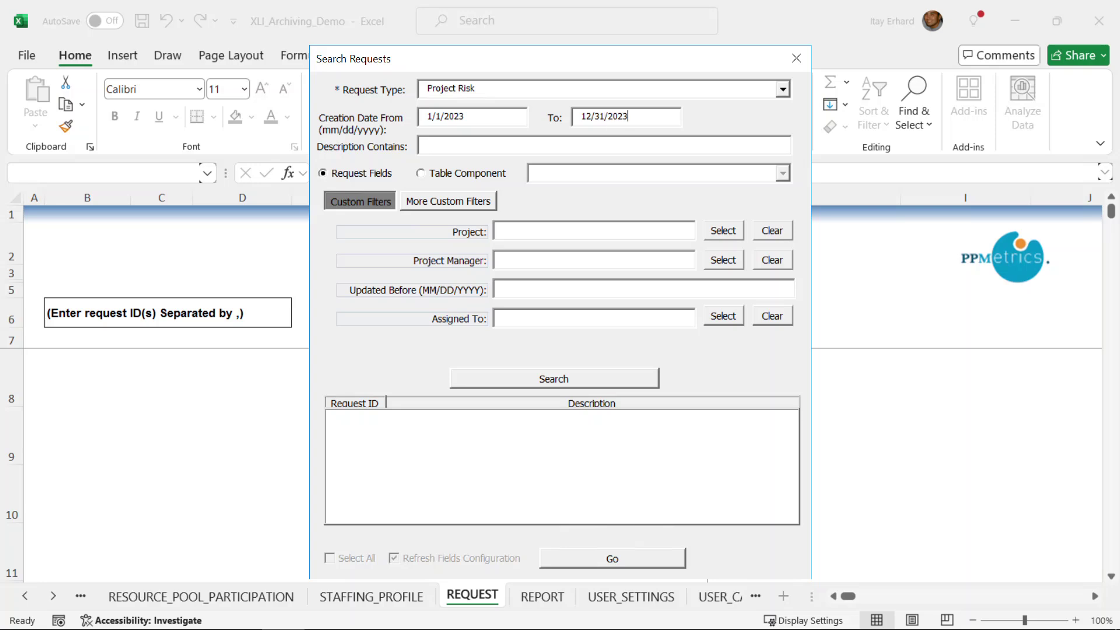
key(Tab)
click(609, 376)
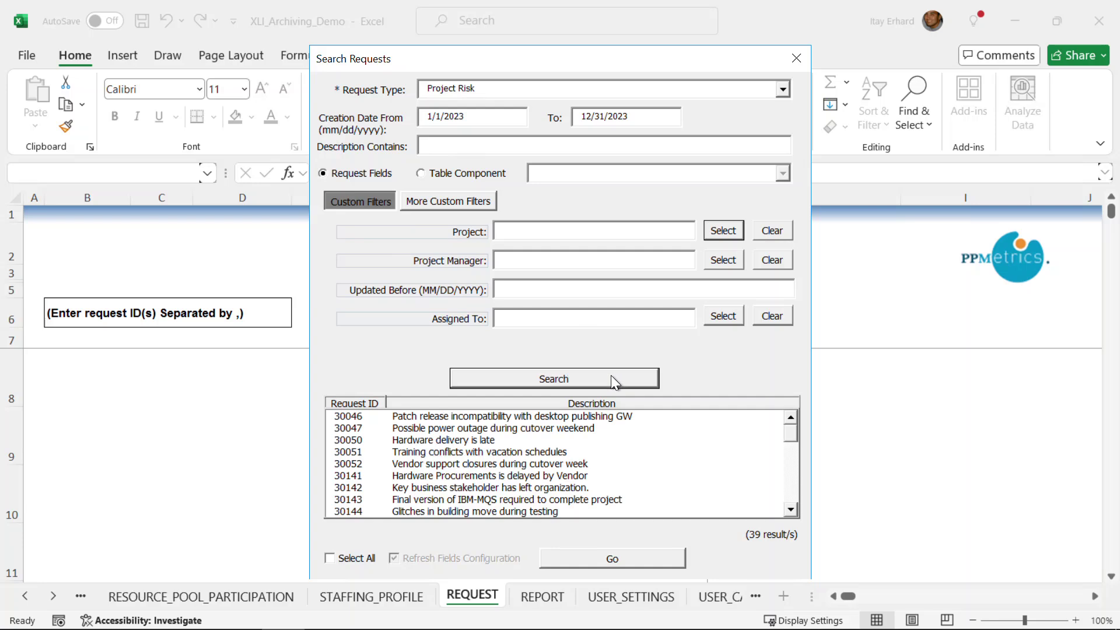
click(350, 557)
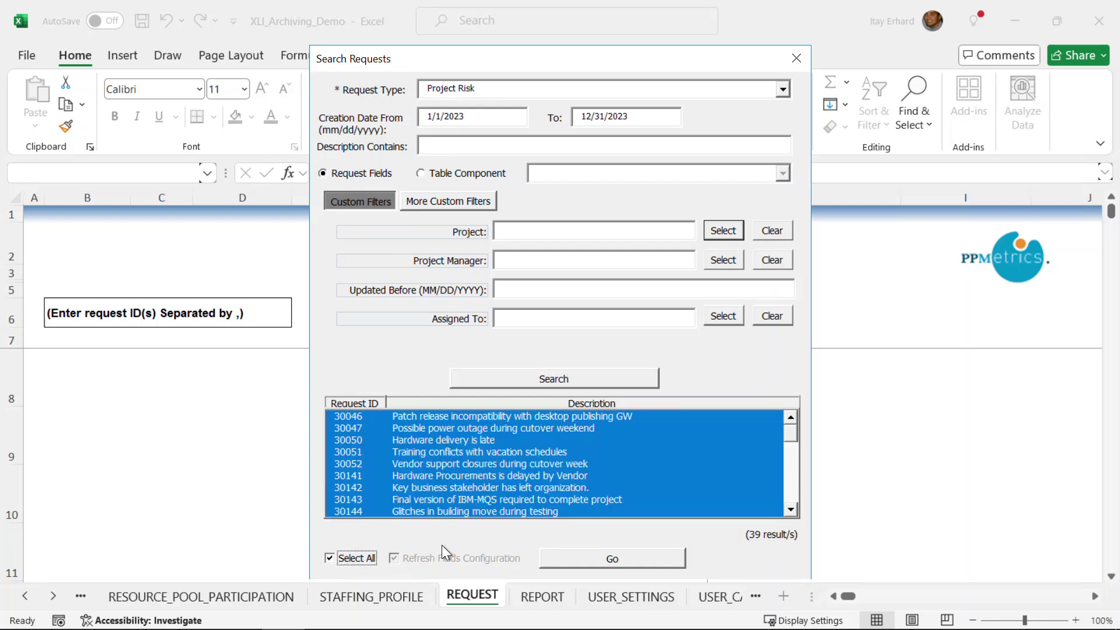
click(625, 553)
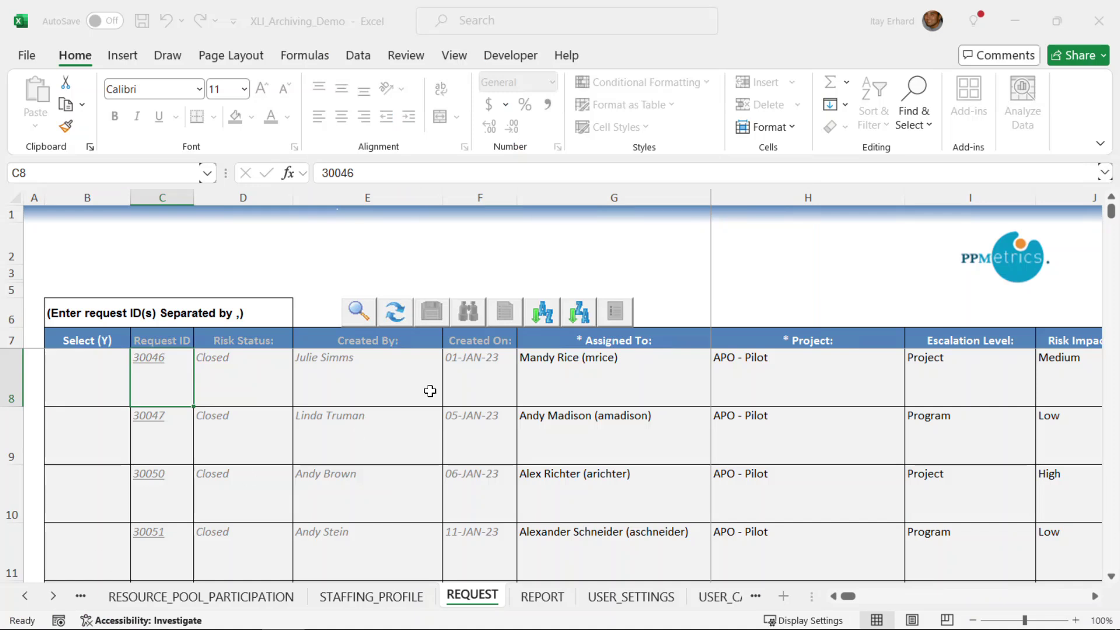
- Examine the first request's row from its detail fields through the attachment, user note, field change note and URL columns
click(541, 390)
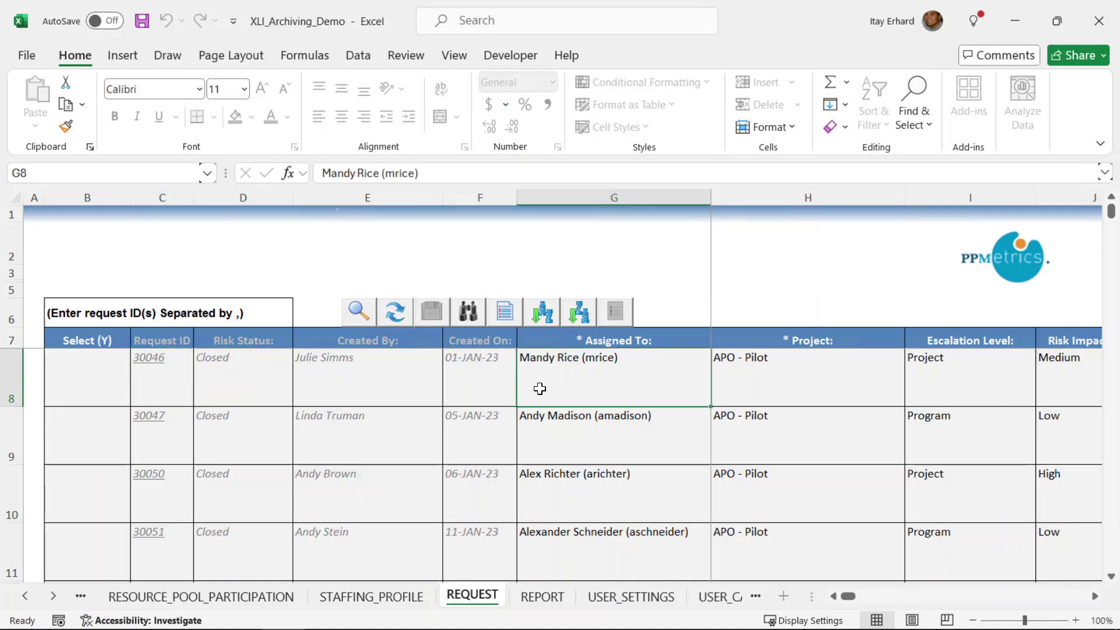
key(Right)
key(Right)
key(Right)
key(Right)
key(Right)
key(Right)
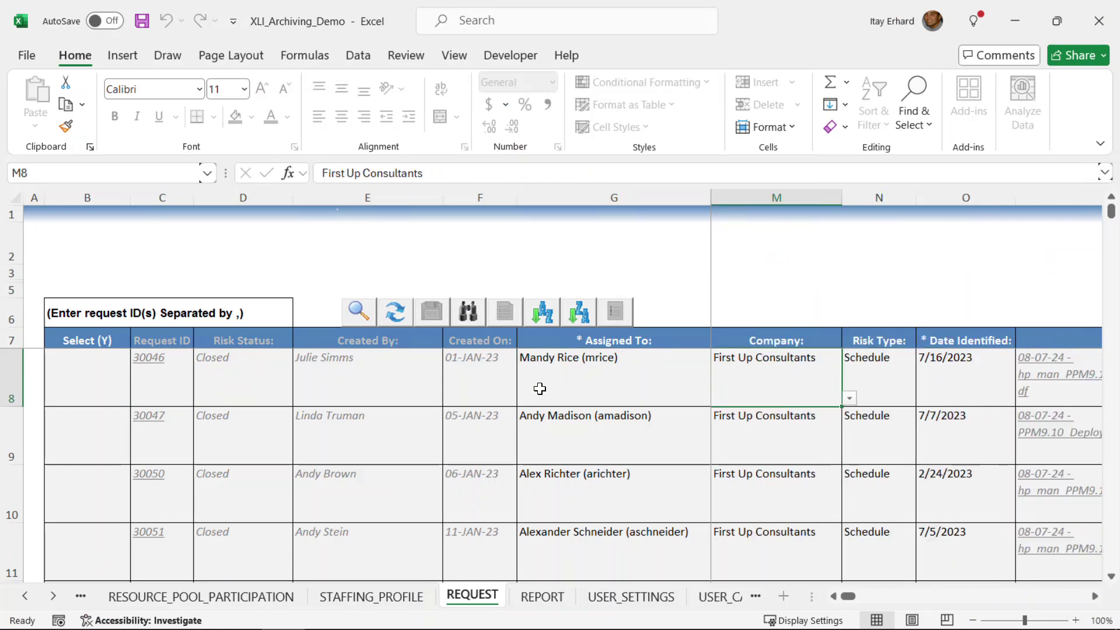
key(Right)
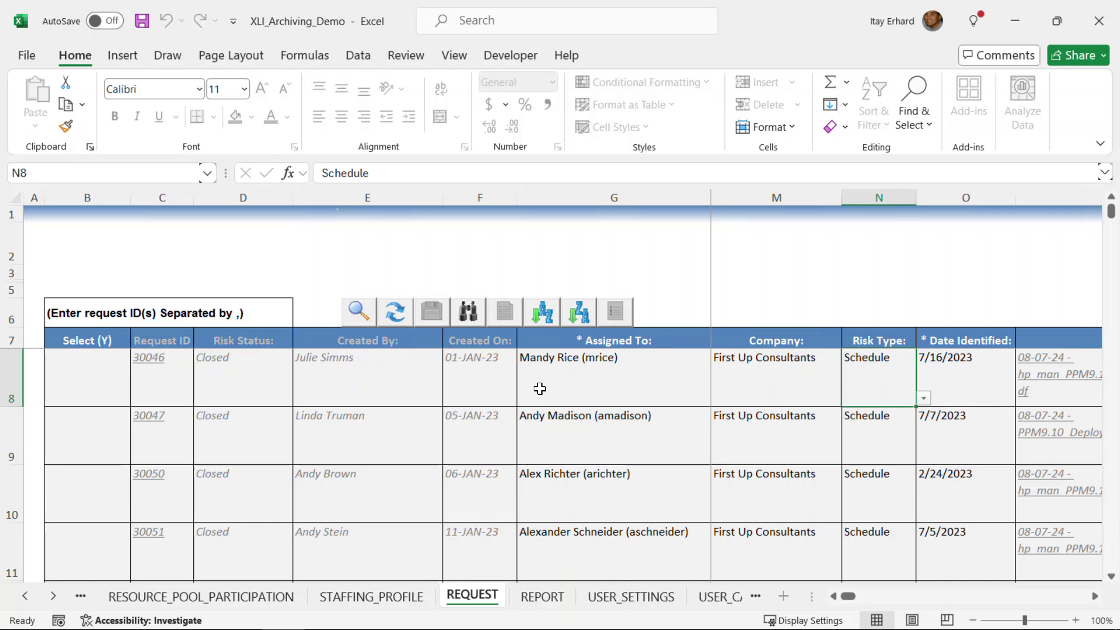
key(Right)
key(Right)
key(Right)
key(Right)
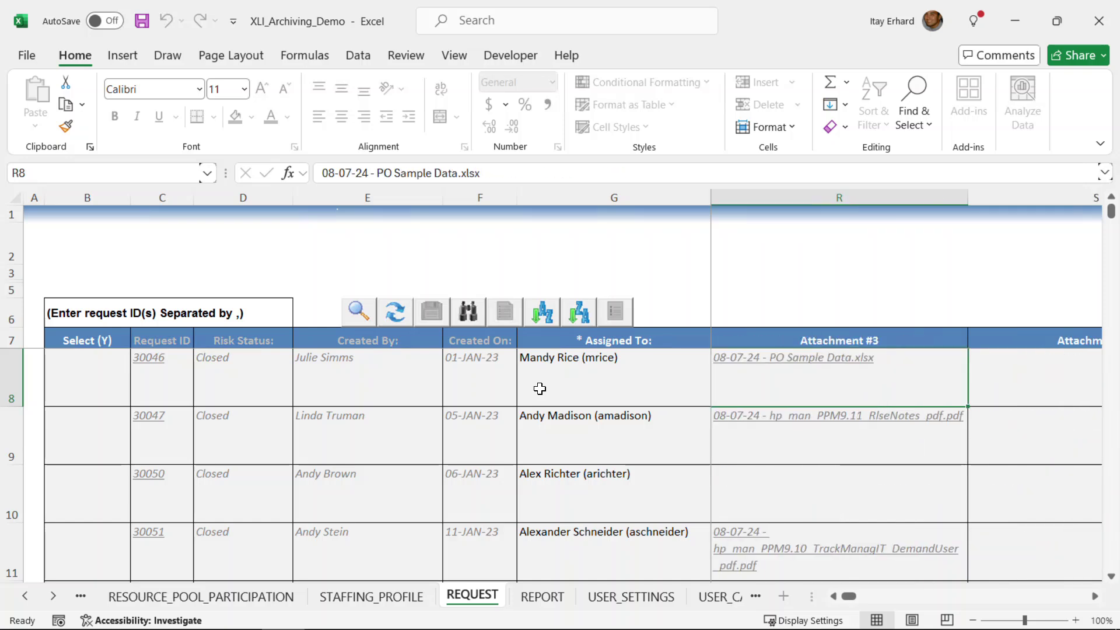
key(Right)
key(Right)
key(Right)
key(Right)
key(Right)
key(Right)
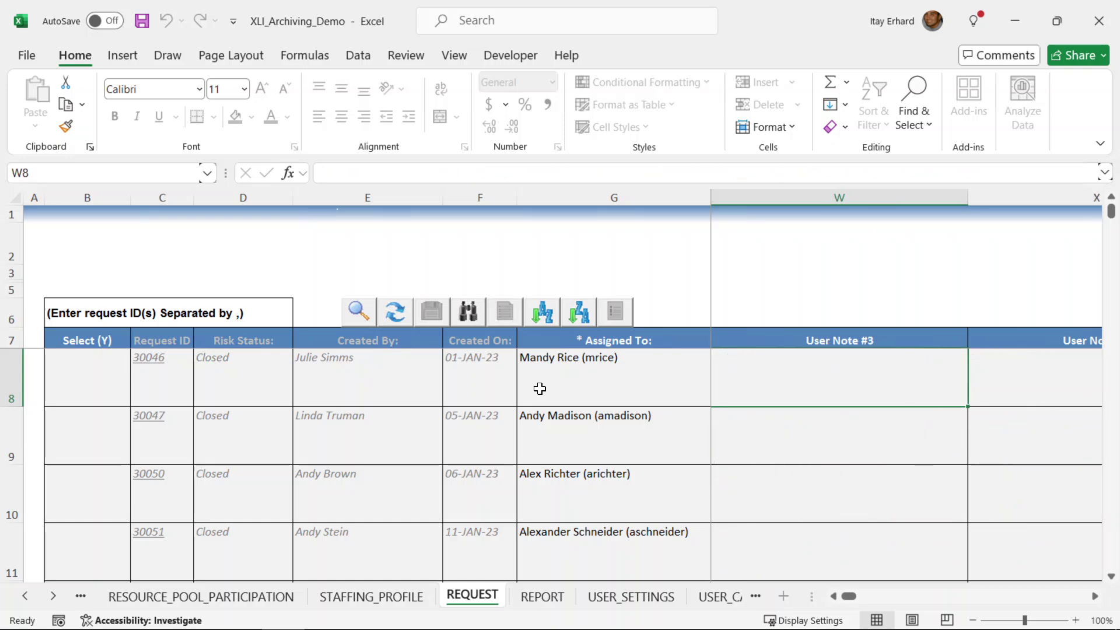
key(Right)
key(Right)
key(Right)
key(Right)
key(Right)
key(Right)
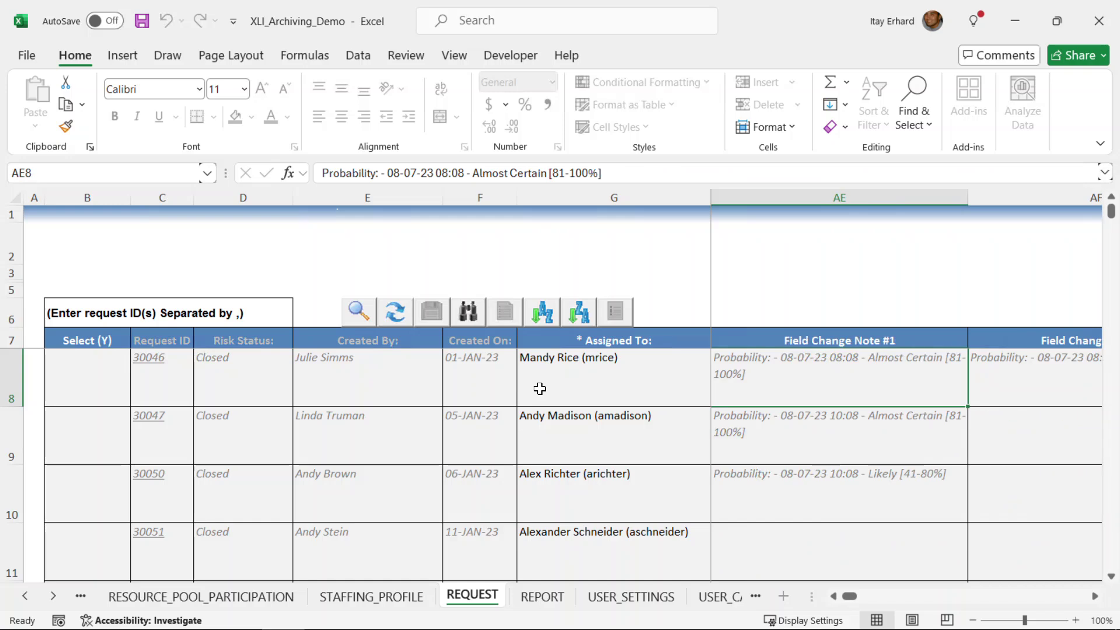
key(Right)
key(Right)
key(Right)
key(Right)
key(Right)
key(Right)
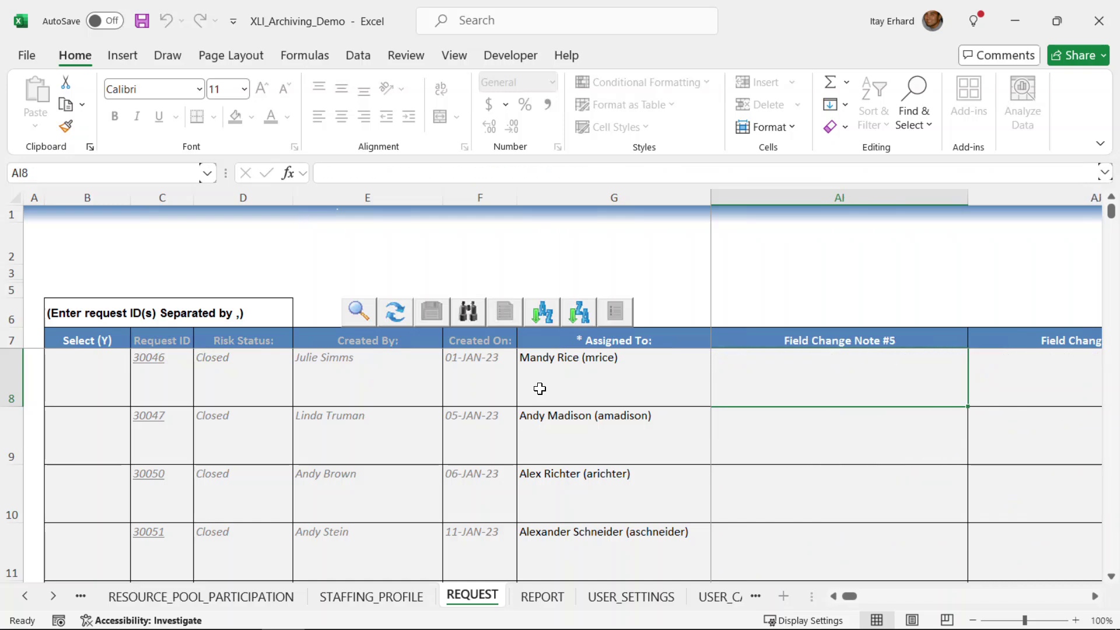
key(Right)
key(Right)
key(Right)
key(Right)
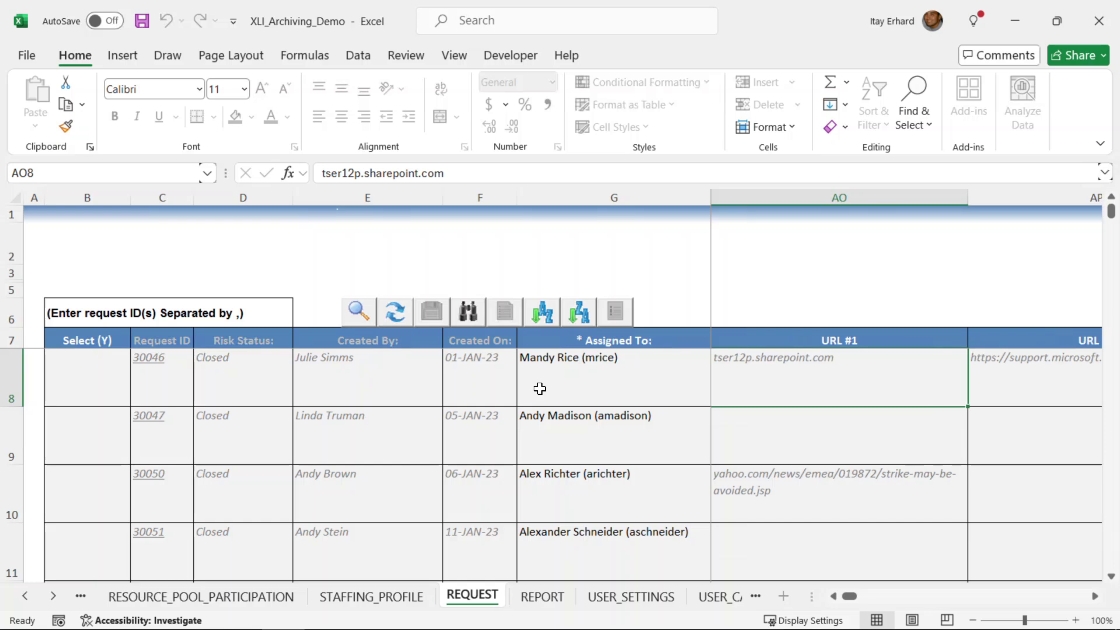
key(Right)
key(Right)
key(Right)
key(Right)
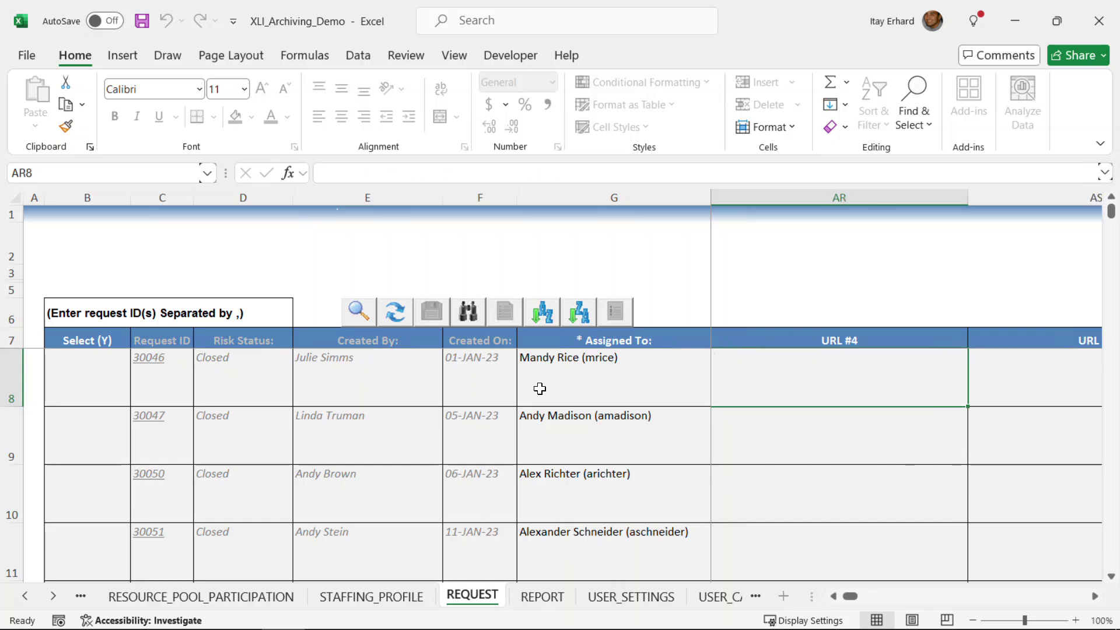
- Go back to the Attachment #1 column and open the first request's archived hp_man_PPM9.10_PlatformSuppOverview_pdf.pdf
key(Left)
key(Left)
key(Left)
key(Left)
key(Left)
key(Left)
key(Left)
key(Left)
key(Left)
key(Left)
key(Left)
key(Left)
key(Left)
key(Left)
key(Left)
key(Left)
key(Left)
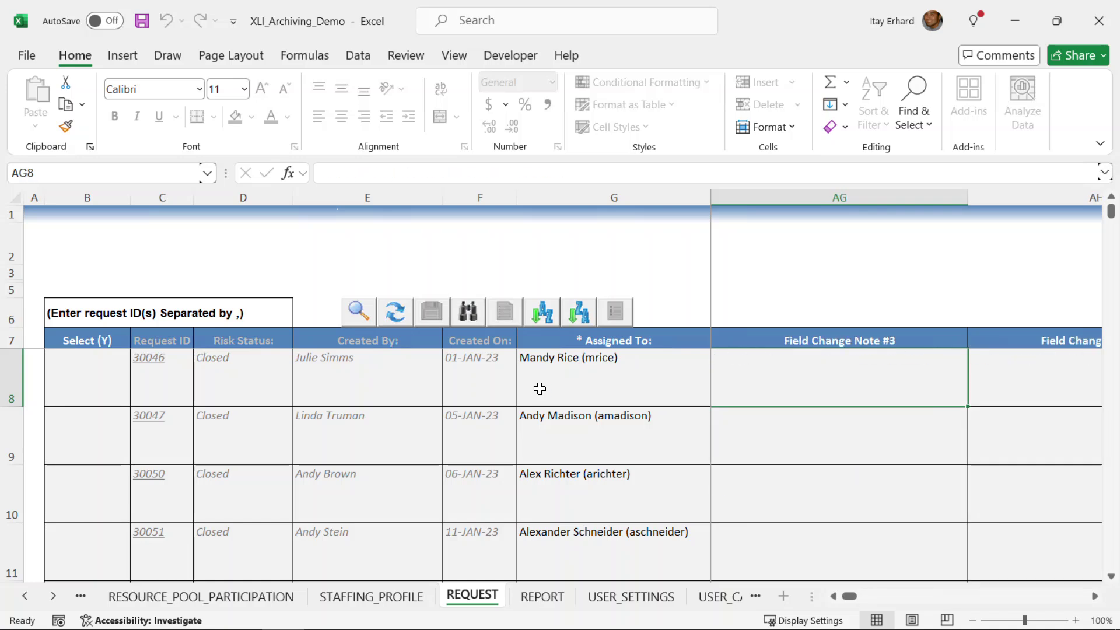
key(Left)
key(Left)
key(Left)
key(Left)
key(Left)
key(Left)
key(Left)
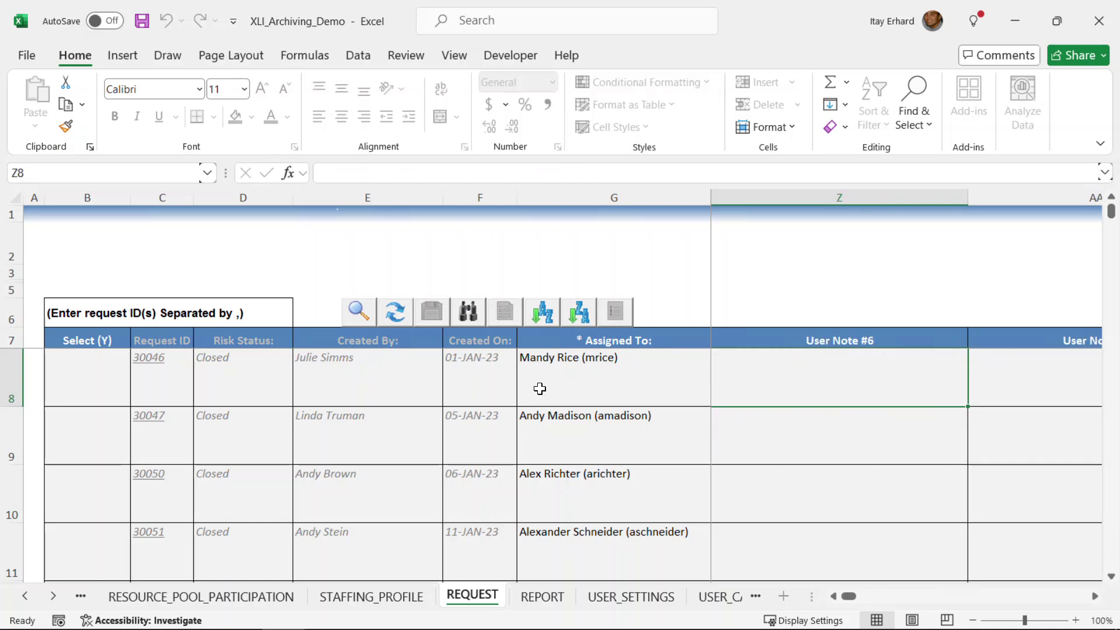
key(Left)
key(Left)
key(Left)
key(Left)
key(Left)
key(Left)
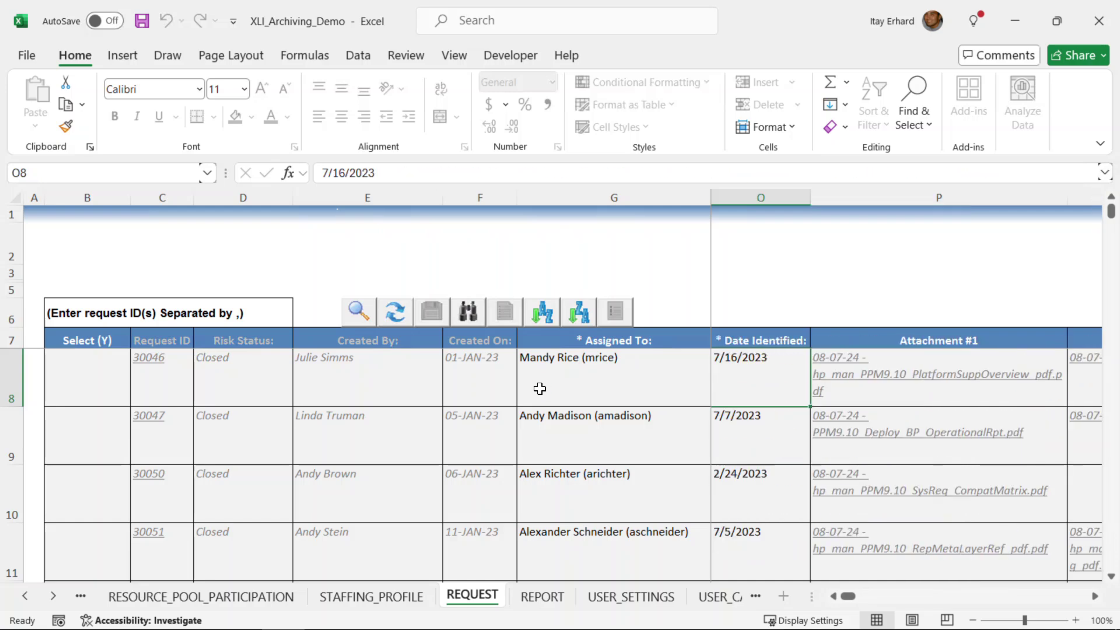
key(Right)
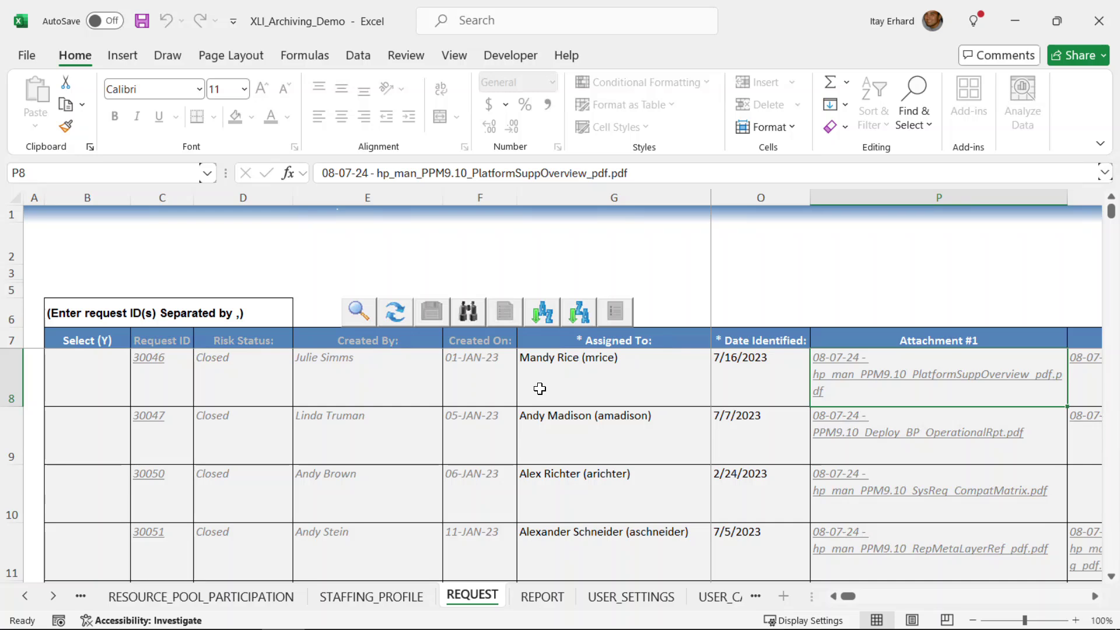
click(839, 380)
click(630, 452)
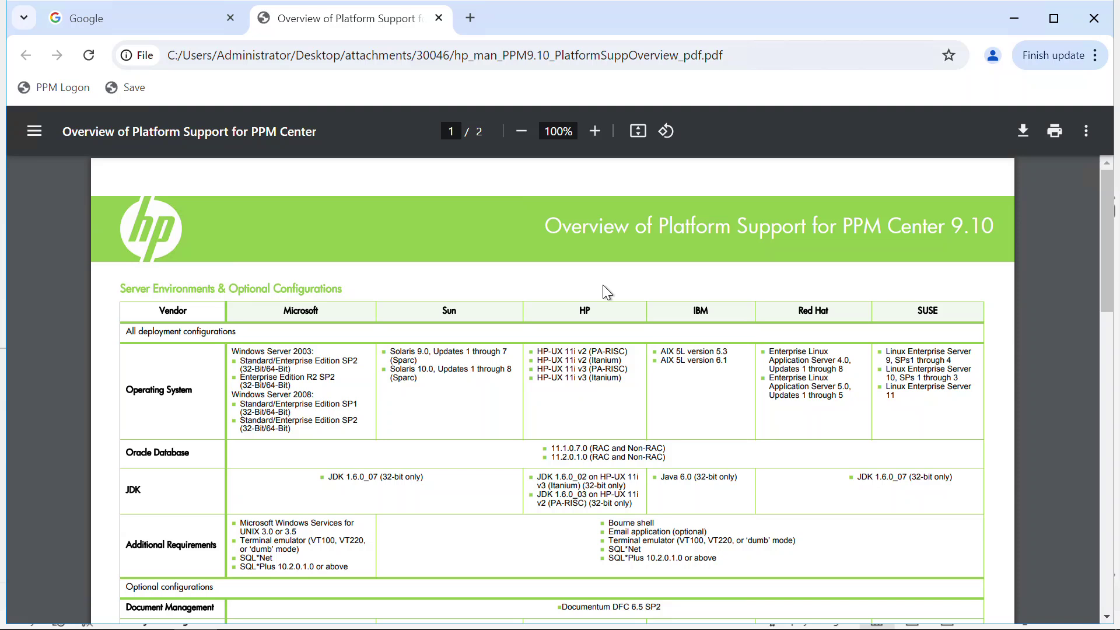
- Switch to the attachments folder in File Explorer, look inside the 30141 folder, and return to the Excel workbook
key(alt+Tab)
key(alt+Tab)
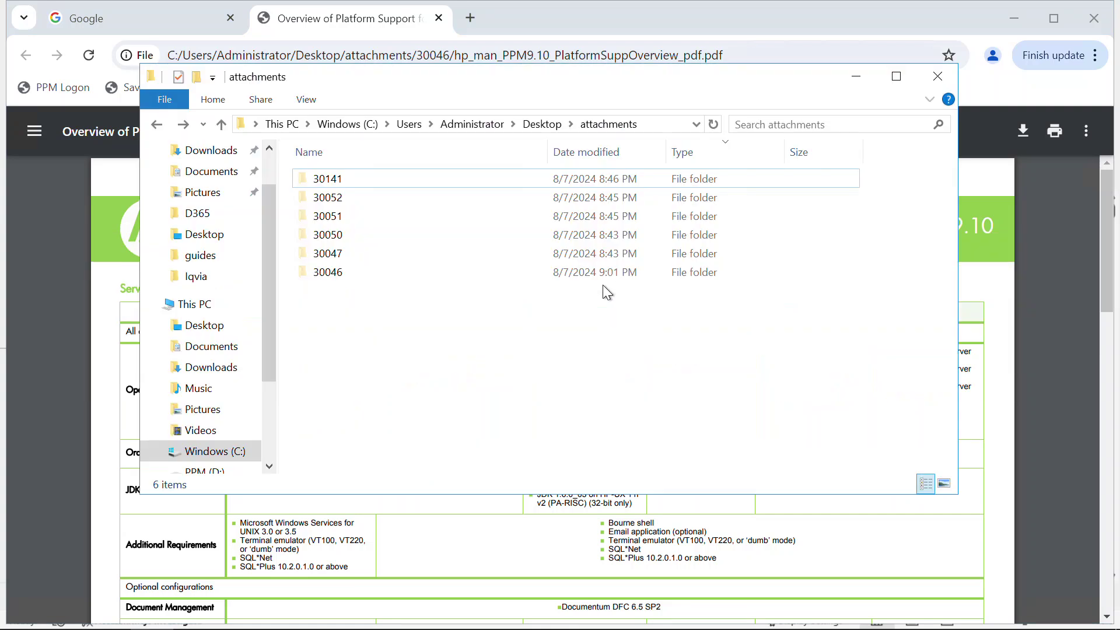
double_click(389, 180)
key(alt+Left)
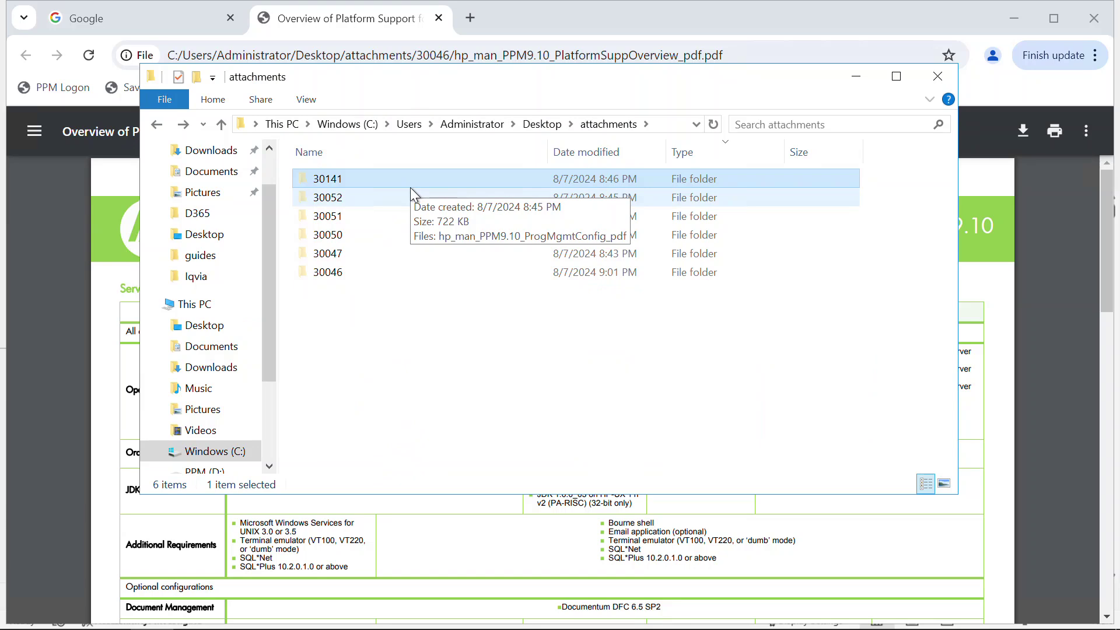
key(alt+Tab)
key(alt+Tab)
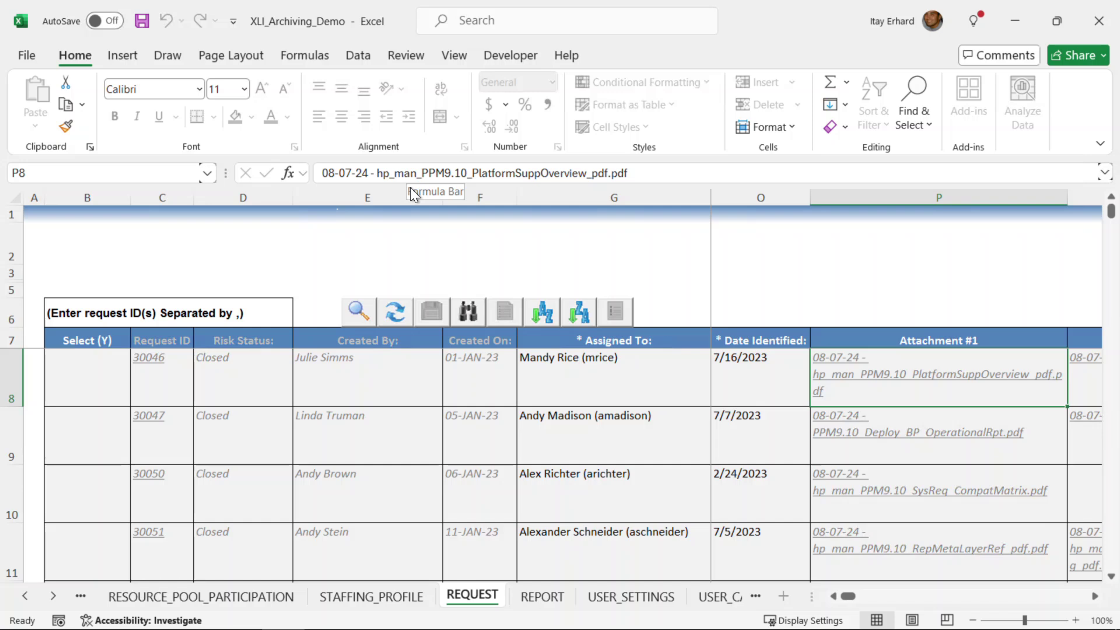
- Switch to the PowerPoint slide show and advance to the closing contact slide
key(alt+Tab)
key(alt+Tab)
key(alt+Tab)
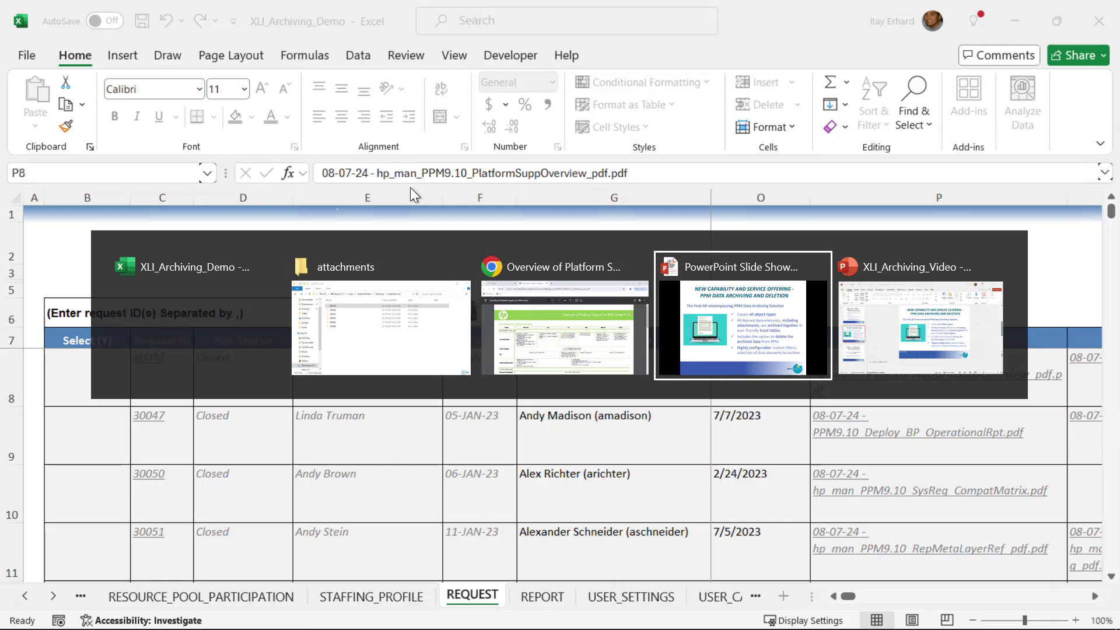
key(Right)
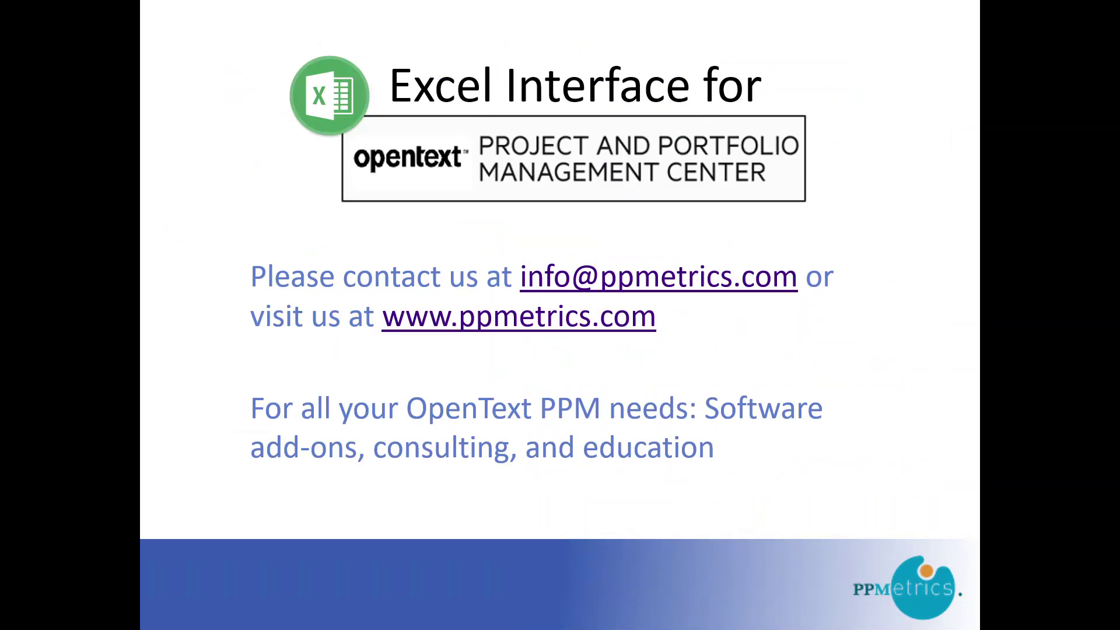